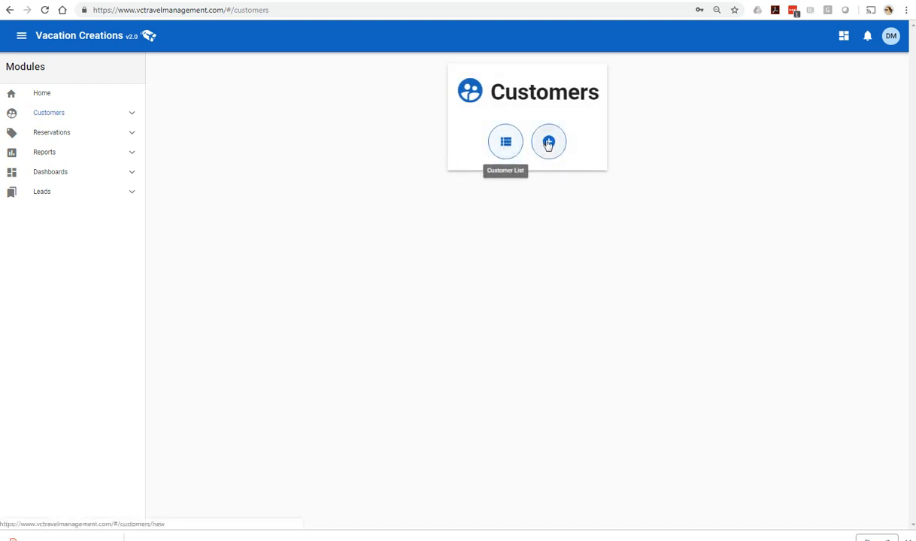
Step: Expand Customers in the Modules sidebar and start a blank new customer form
{"action": "left_click", "coordinate": [133, 115]}
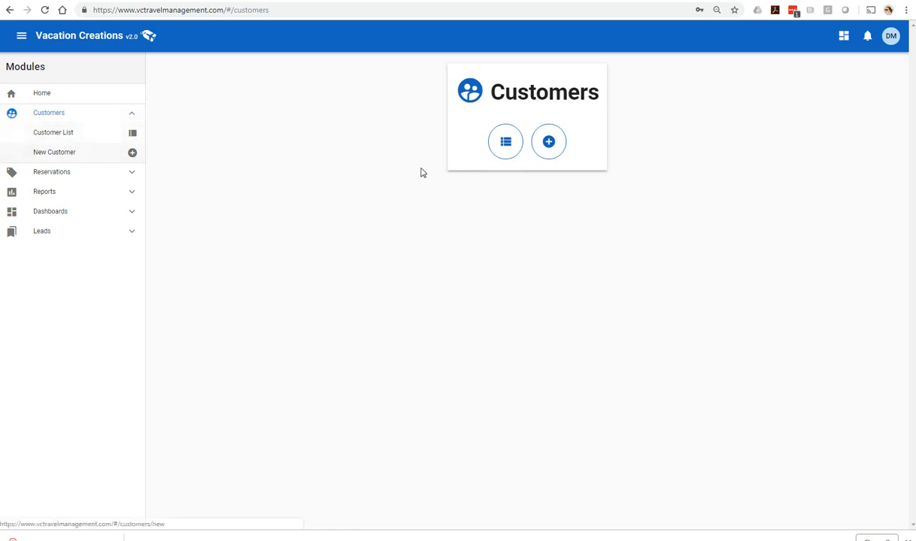
{"action": "left_click", "coordinate": [547, 147]}
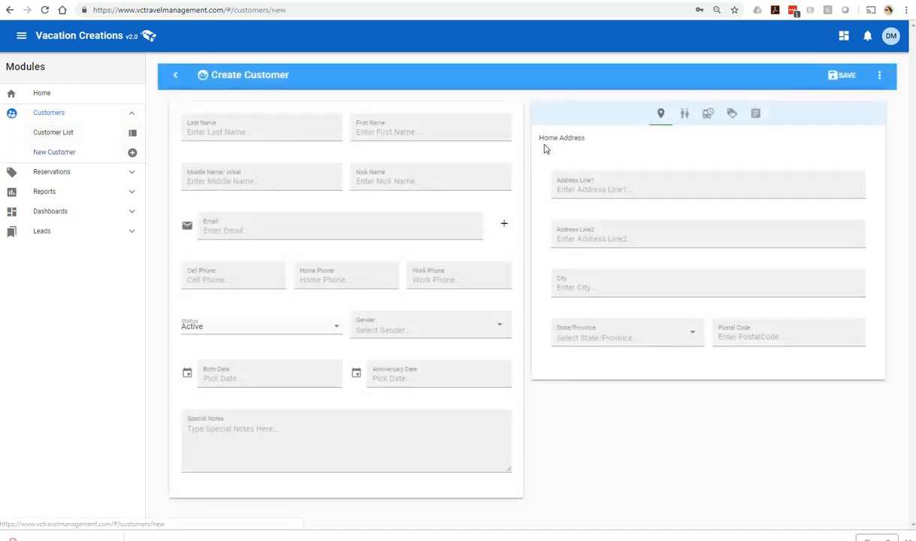
Step: Enter the customer's last name, first name and nickname
{"action": "left_click", "coordinate": [231, 132]}
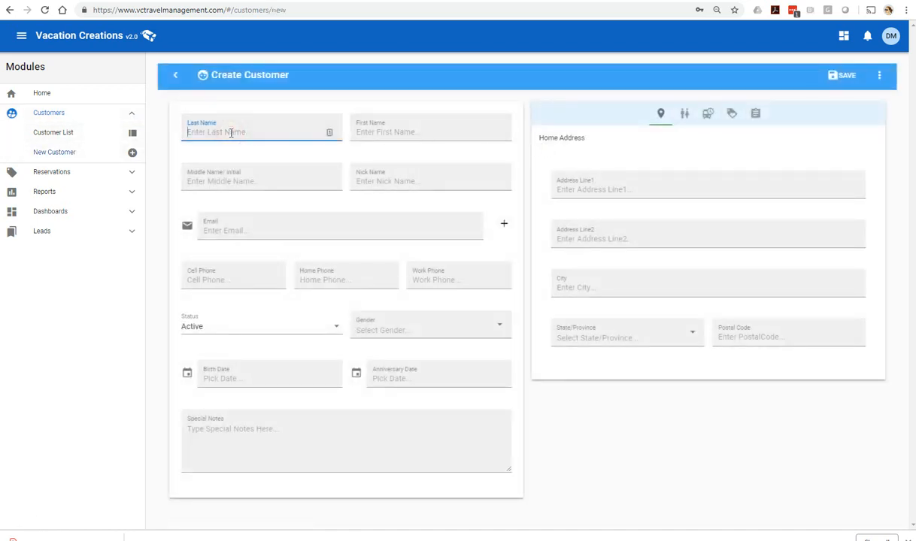
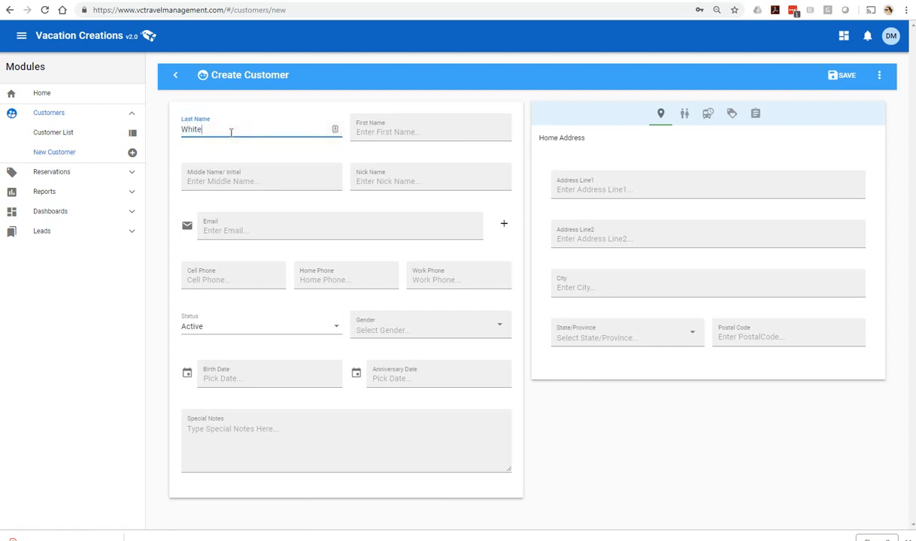
{"action": "key", "text": "Tab"}
{"action": "type", "text": "Chr"}
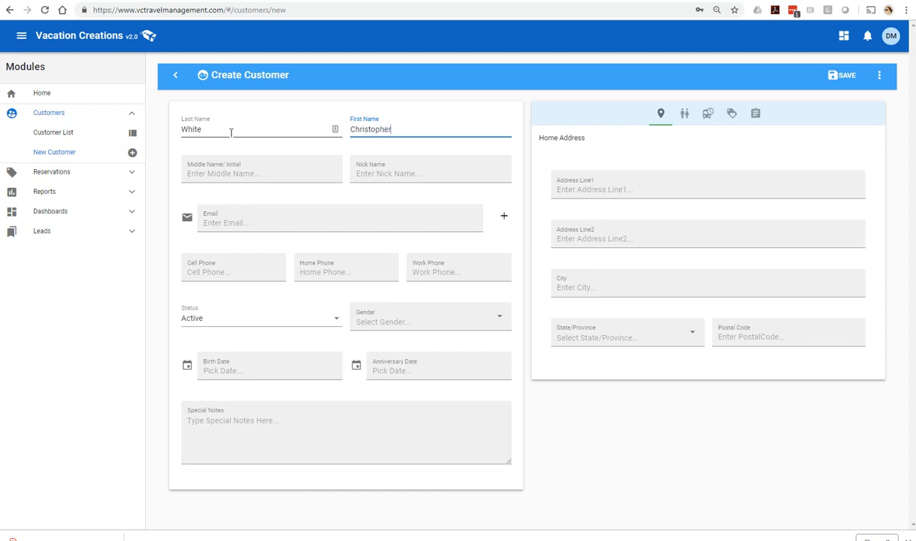
{"action": "left_click", "coordinate": [401, 174]}
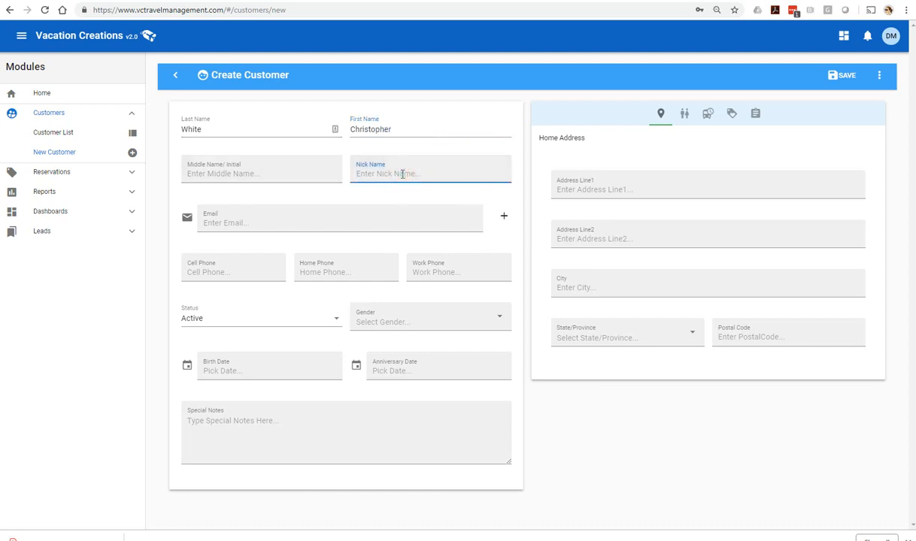
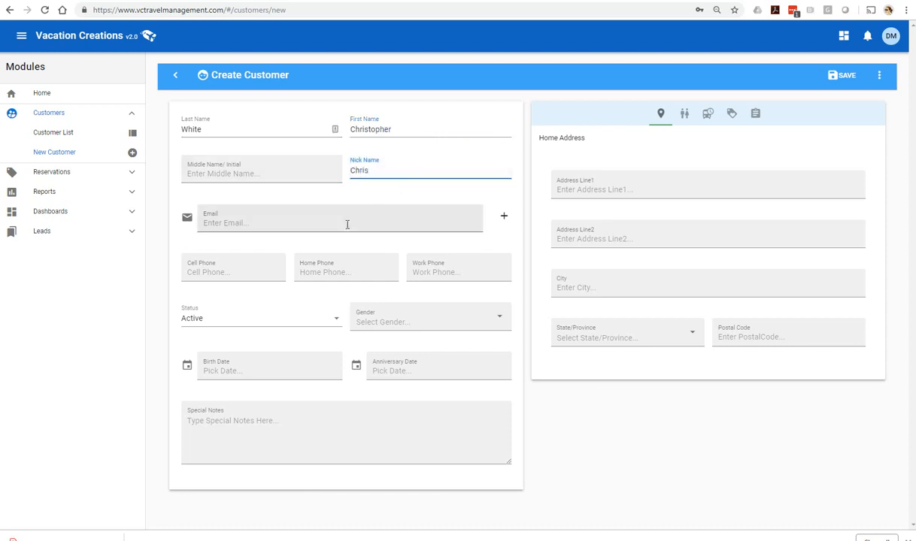
Step: Fill in the customer's email and cell phone, set gender to Male, and add a secondary email field
{"action": "left_click", "coordinate": [333, 227]}
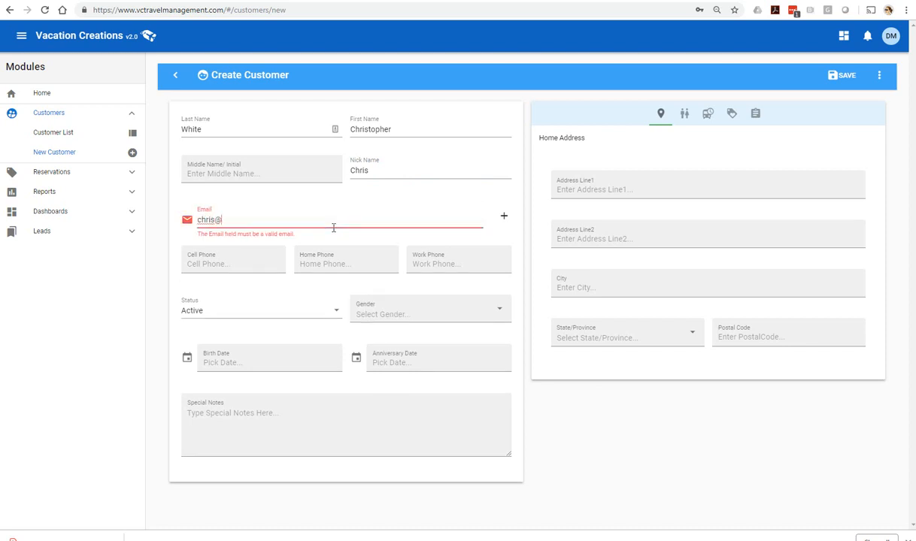
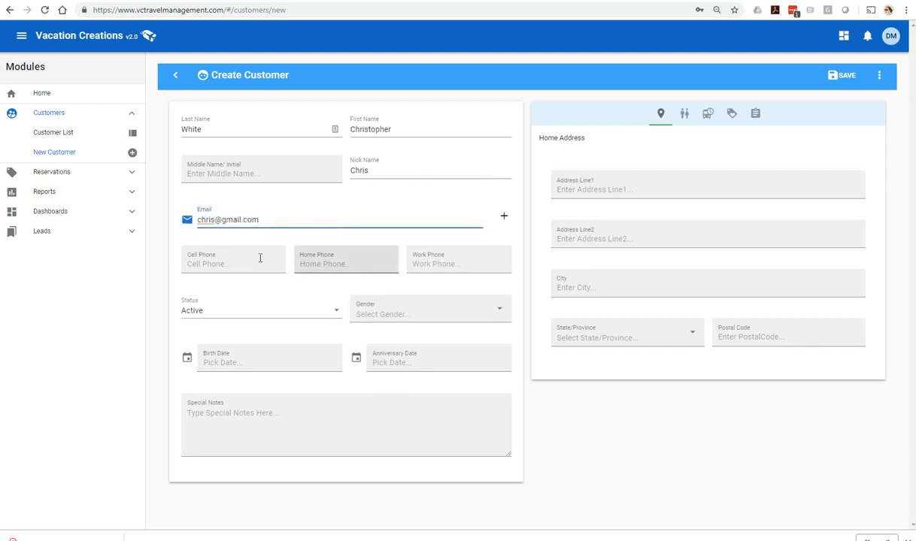
{"action": "left_click", "coordinate": [242, 261]}
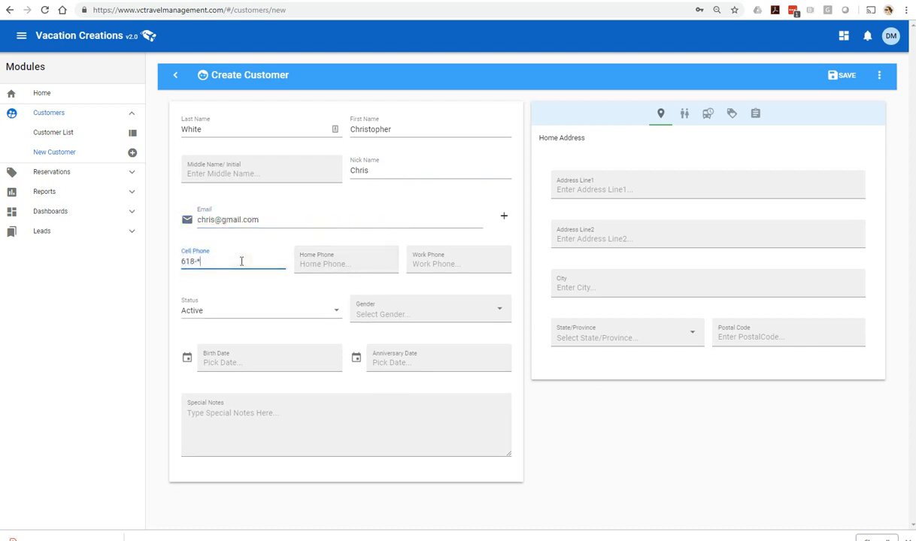
{"action": "left_click", "coordinate": [198, 261]}
{"action": "key", "text": "BackSpace"}
{"action": "left_click", "coordinate": [368, 310]}
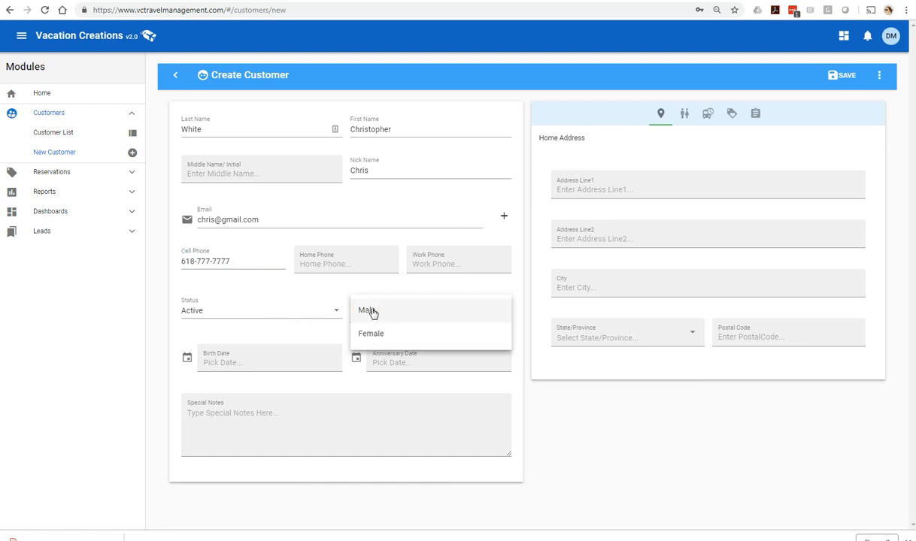
{"action": "left_click", "coordinate": [371, 311]}
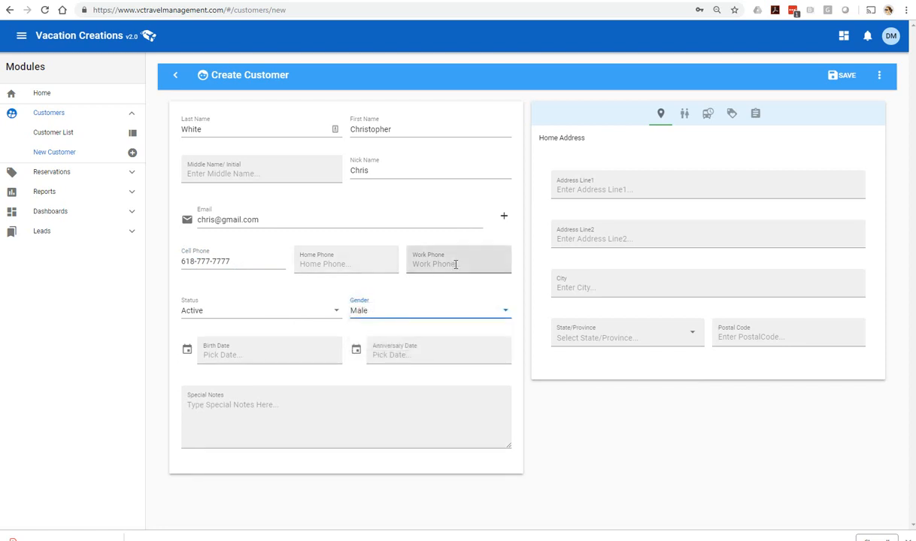
{"action": "left_click", "coordinate": [504, 216]}
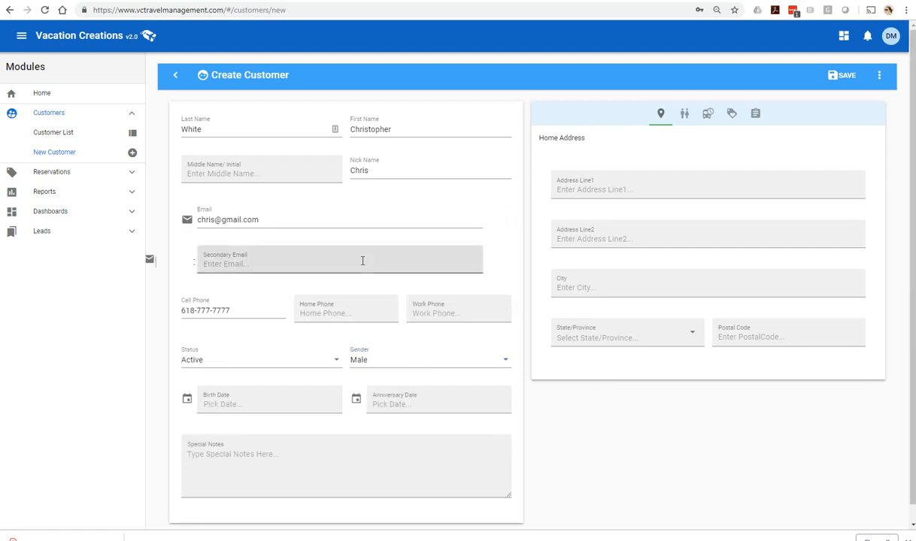
{"action": "left_click", "coordinate": [286, 402]}
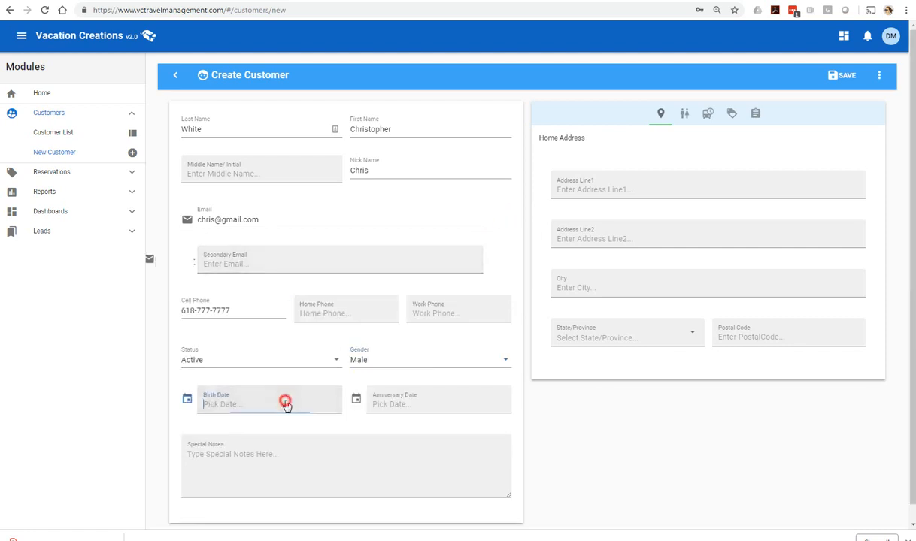
{"action": "left_click_drag", "start_coordinate": [339, 399], "coordinate": [339, 466]}
{"action": "left_click", "coordinate": [279, 450]}
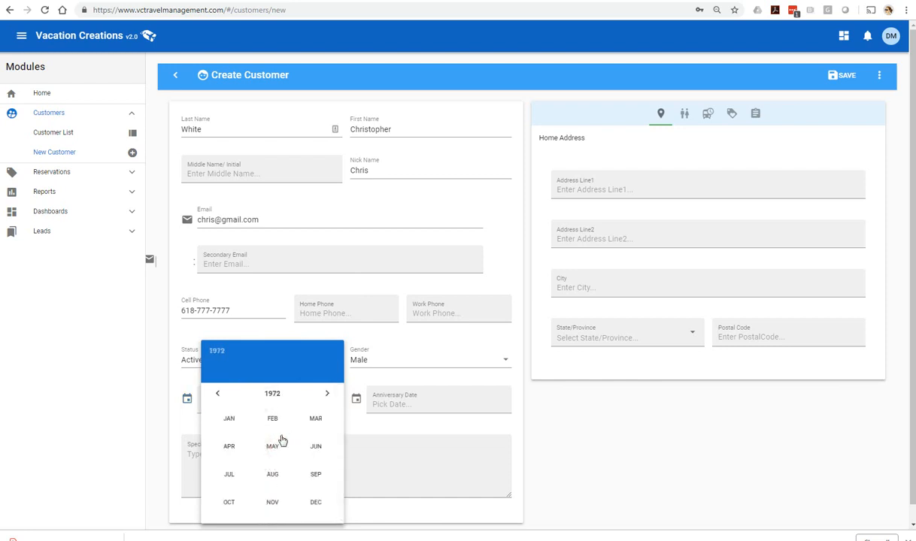
{"action": "left_click", "coordinate": [273, 447]}
{"action": "left_click", "coordinate": [309, 478]}
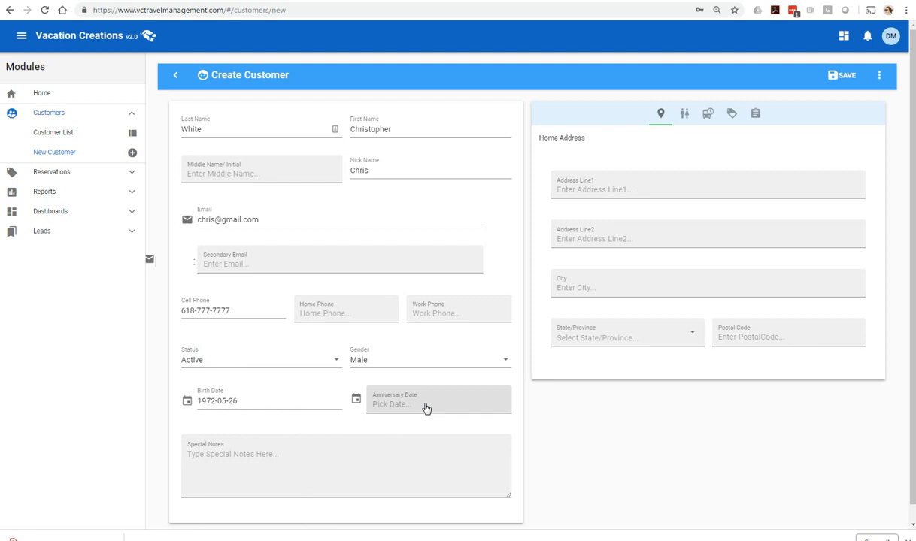
{"action": "left_click", "coordinate": [579, 190]}
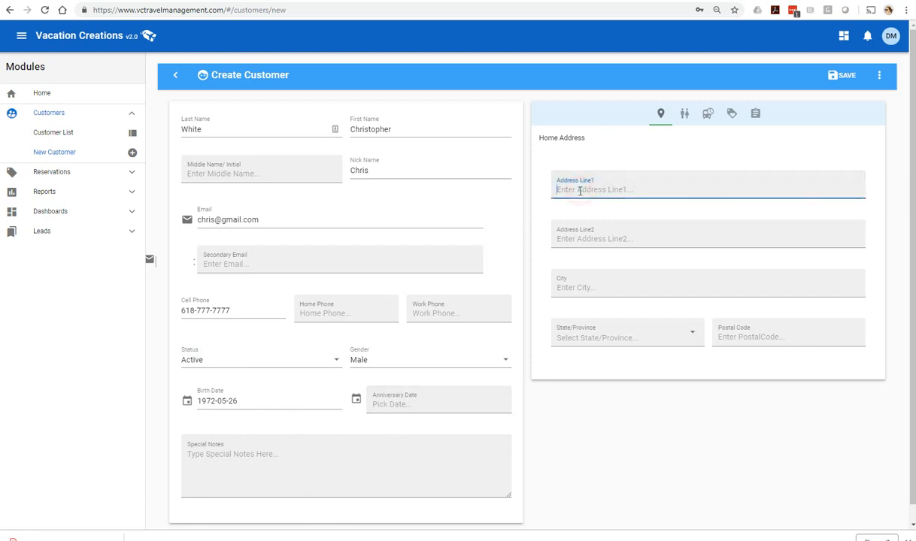
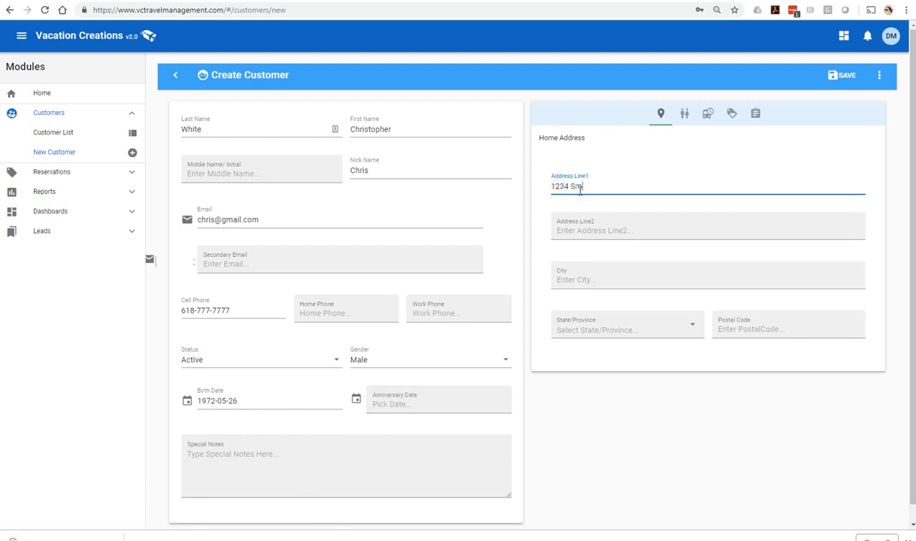
{"action": "key", "text": "Tab"}
{"action": "key", "text": "Tab"}
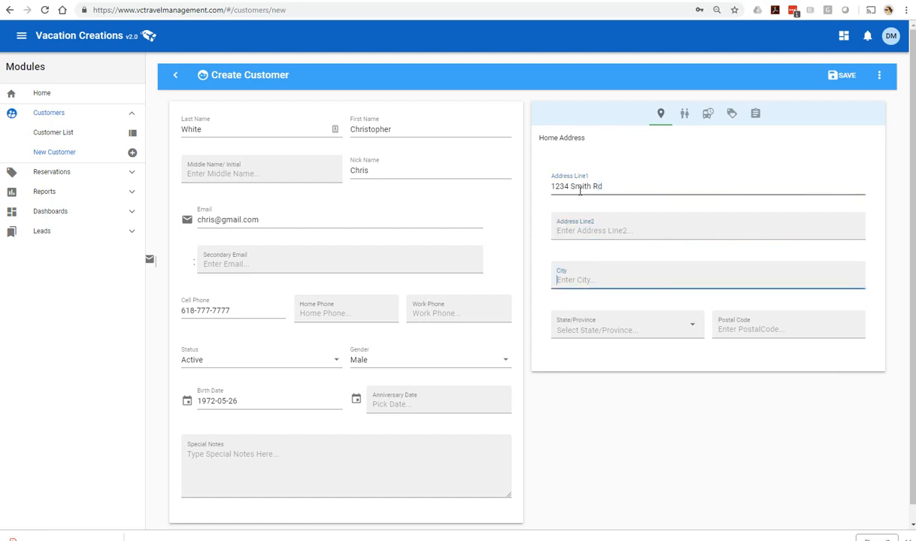
{"action": "key", "text": "Tab"}
{"action": "key", "text": "Return"}
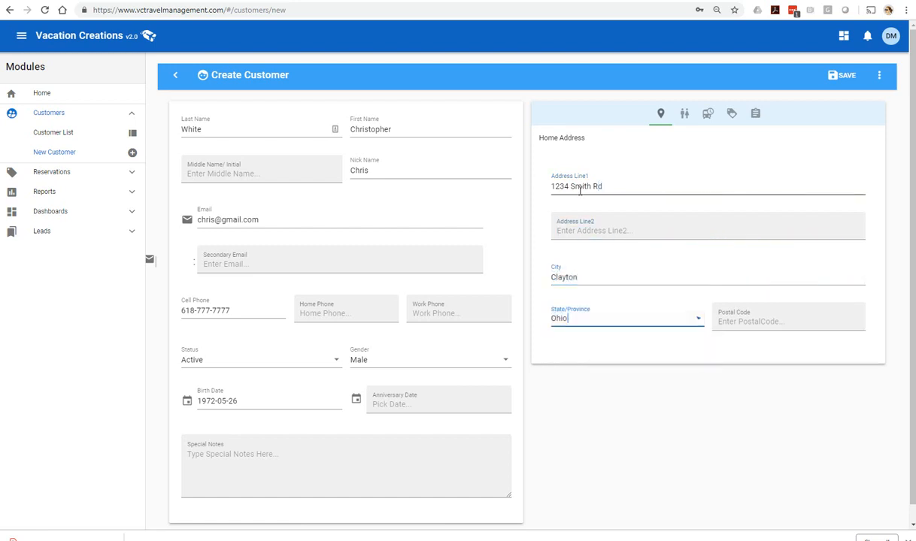
{"action": "key", "text": "Tab"}
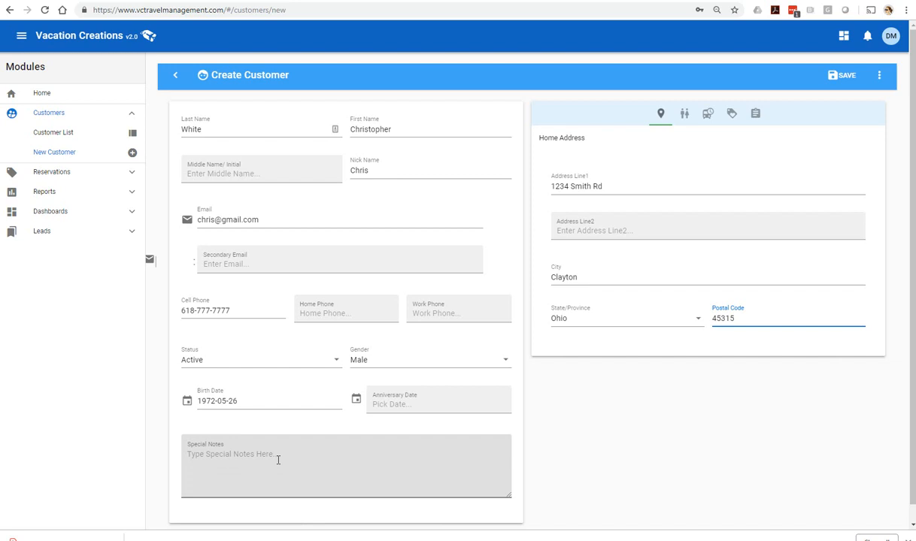
Step: Add the special note 'MDE Disney' and save the new customer record
{"action": "left_click", "coordinate": [278, 458]}
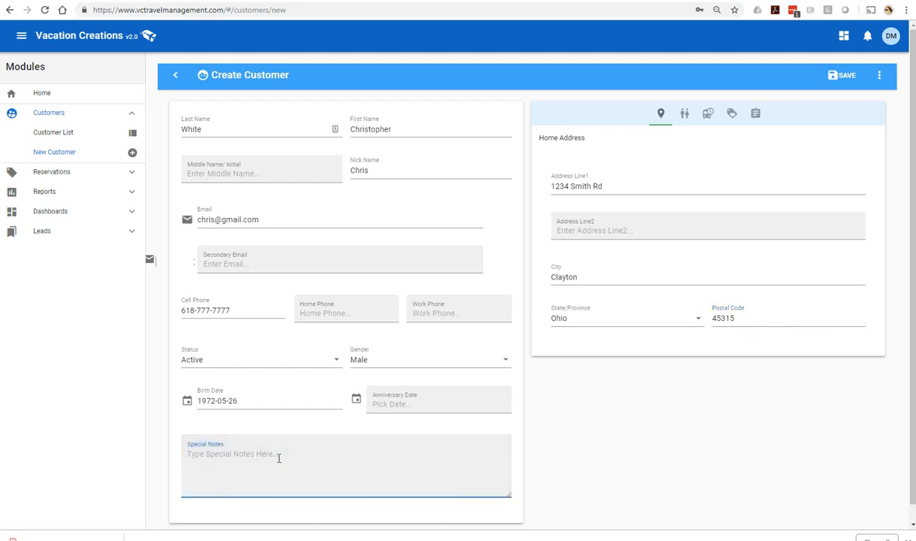
{"action": "type", "text": "MDE"}
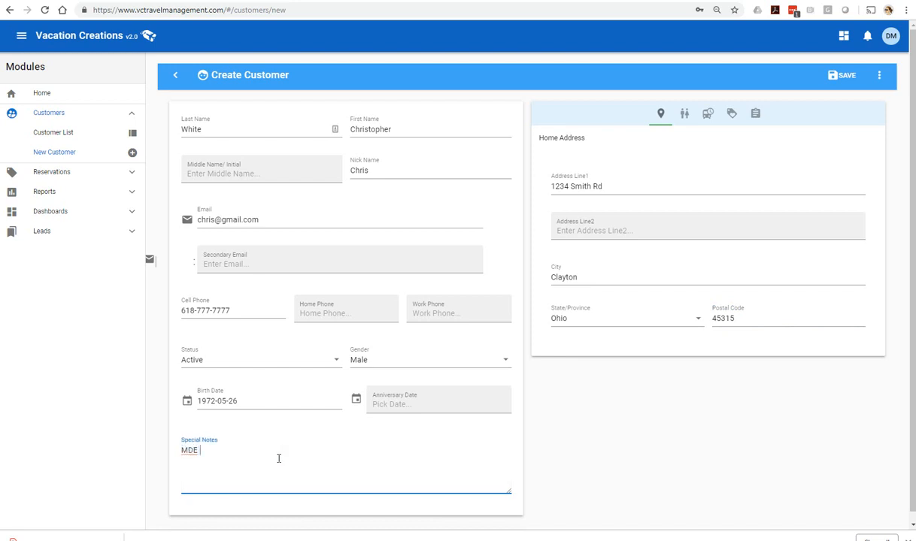
{"action": "type", "text": " Disney17"}
{"action": "left_click", "coordinate": [846, 77]}
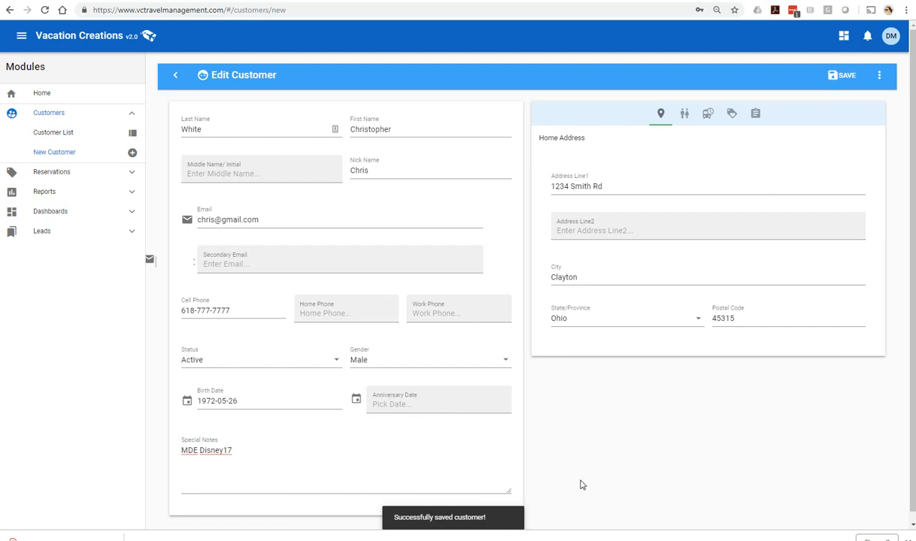
Step: Show the Family tab listing the customer as Self, then open the Add Family Traveler form
{"action": "left_click", "coordinate": [684, 115]}
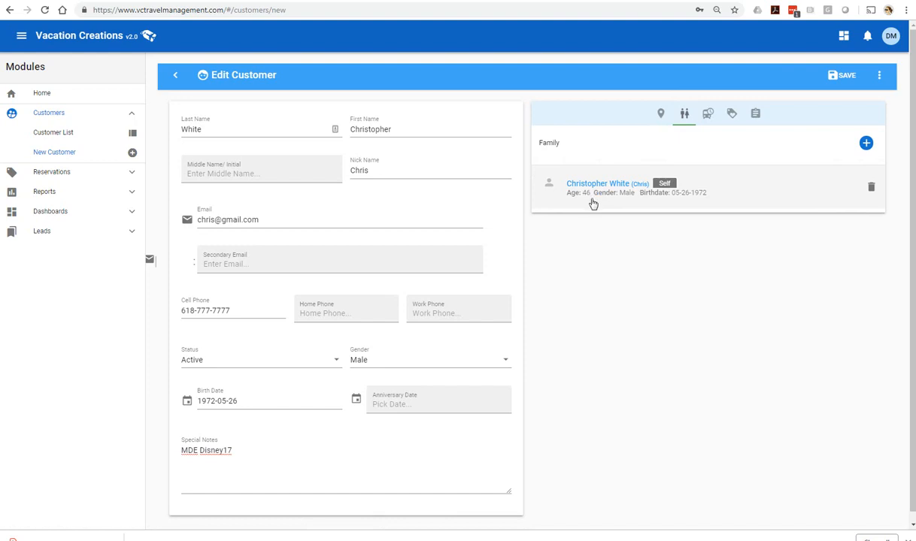
{"action": "left_click", "coordinate": [865, 142]}
Step: Add the wife as a Female traveler with relation Spouse and save her, then start another traveler
{"action": "left_click", "coordinate": [299, 167]}
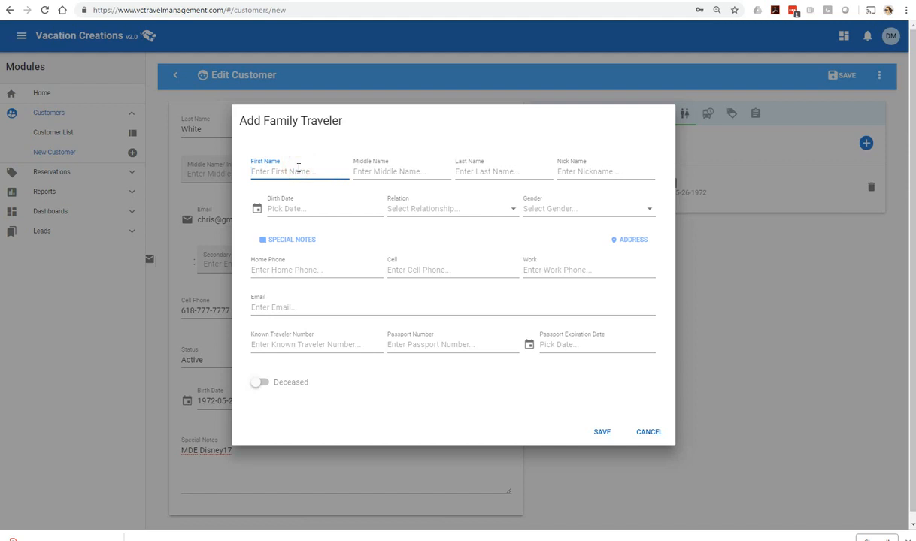
{"action": "type", "text": "Alys"}
{"action": "key", "text": "Tab"}
{"action": "key", "text": "Tab"}
{"action": "type", "text": "W"}
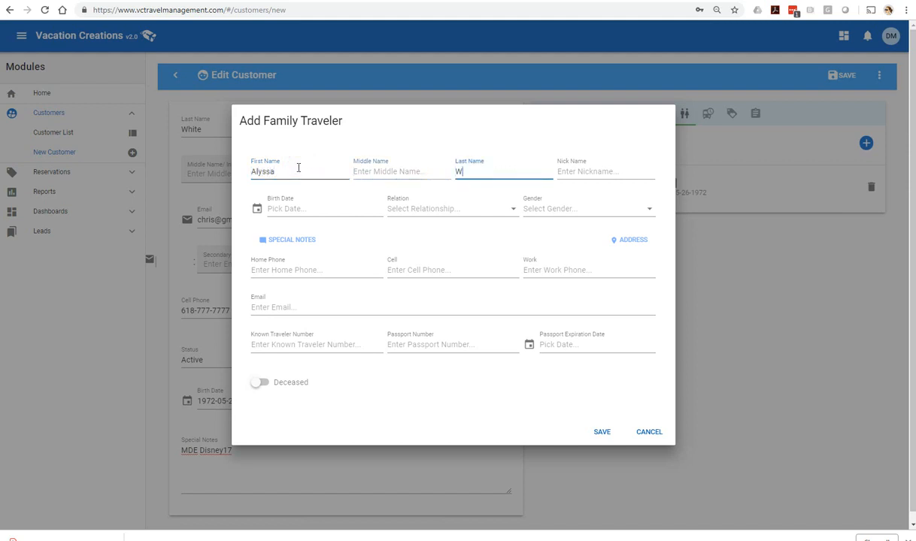
{"action": "left_click", "coordinate": [410, 208]}
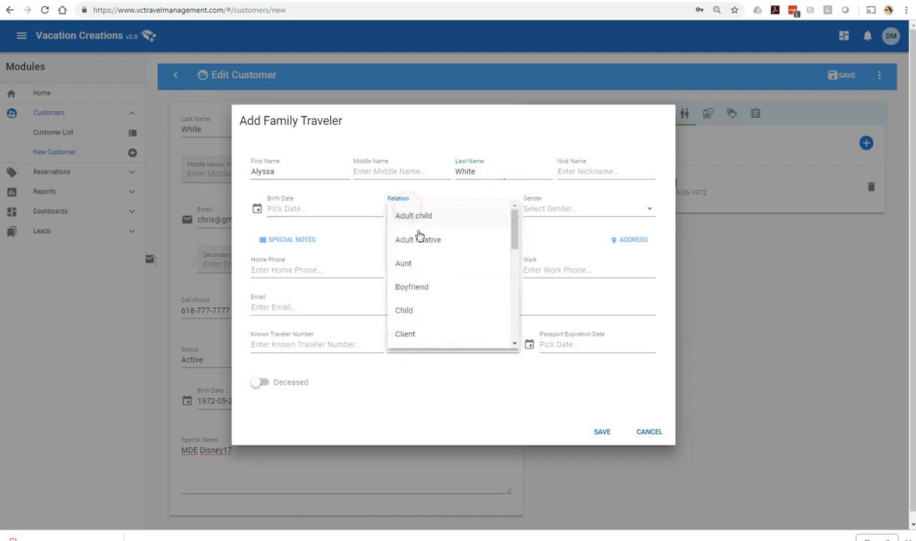
{"action": "left_click_drag", "start_coordinate": [511, 226], "coordinate": [511, 323]}
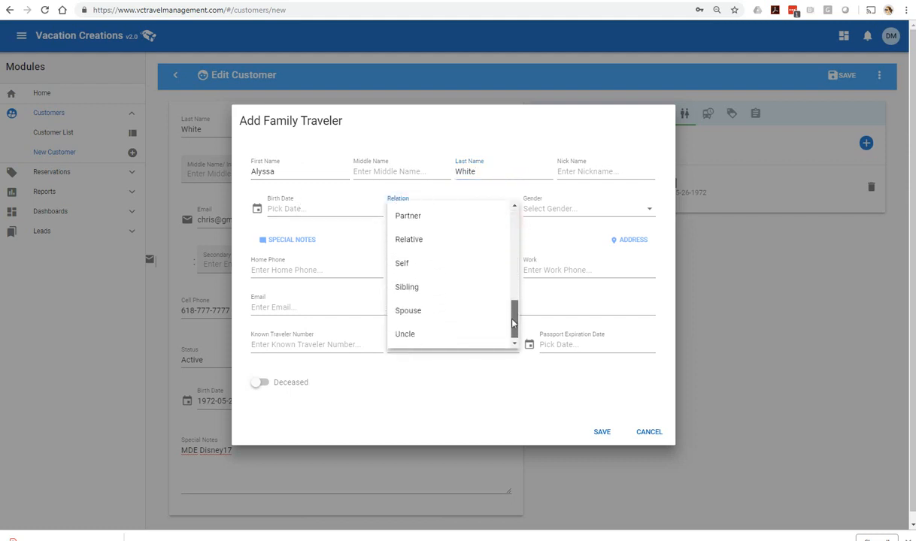
{"action": "left_click", "coordinate": [421, 311]}
{"action": "left_click", "coordinate": [547, 210]}
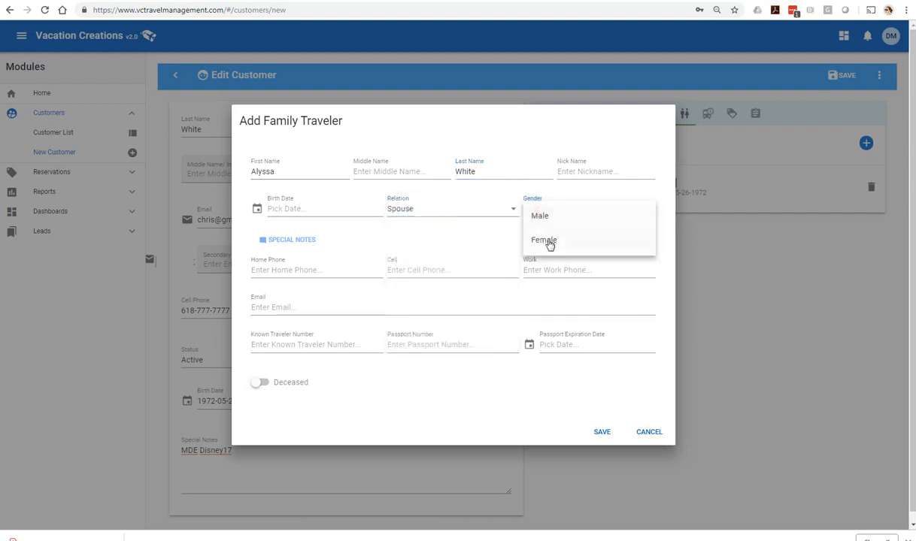
{"action": "left_click", "coordinate": [547, 240]}
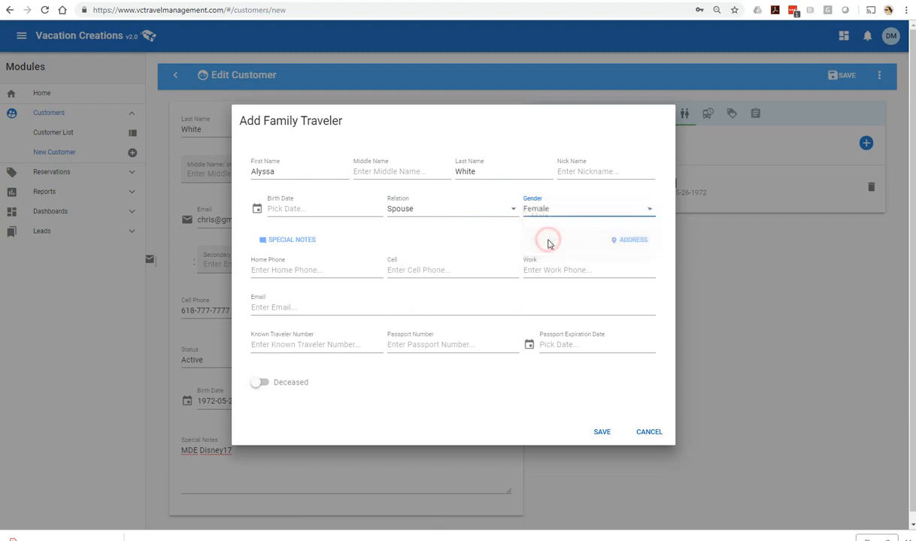
{"action": "left_click", "coordinate": [600, 431]}
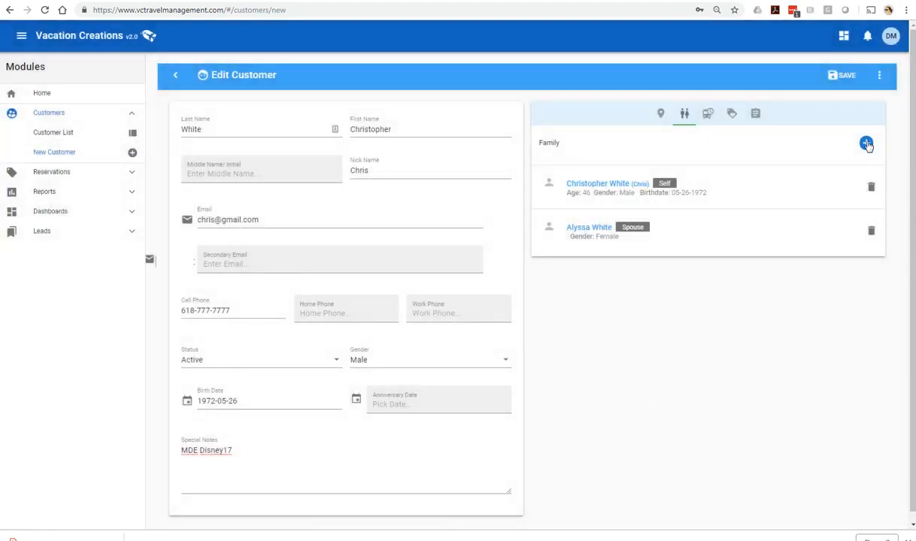
{"action": "left_click", "coordinate": [866, 142]}
Step: Add a Male traveler with a different surname, relation Grandparent, and save him
{"action": "left_click", "coordinate": [297, 172]}
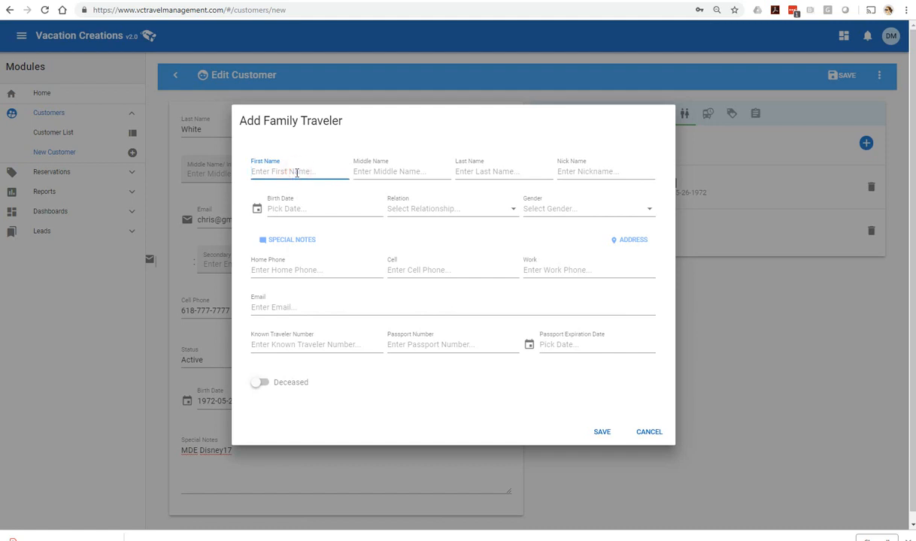
{"action": "key", "text": "Tab"}
{"action": "key", "text": "Tab"}
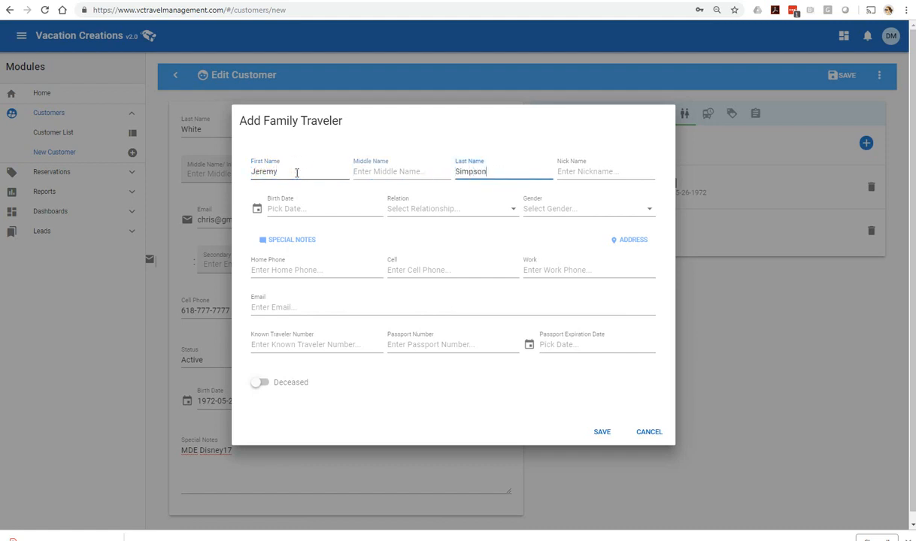
{"action": "left_click", "coordinate": [563, 208]}
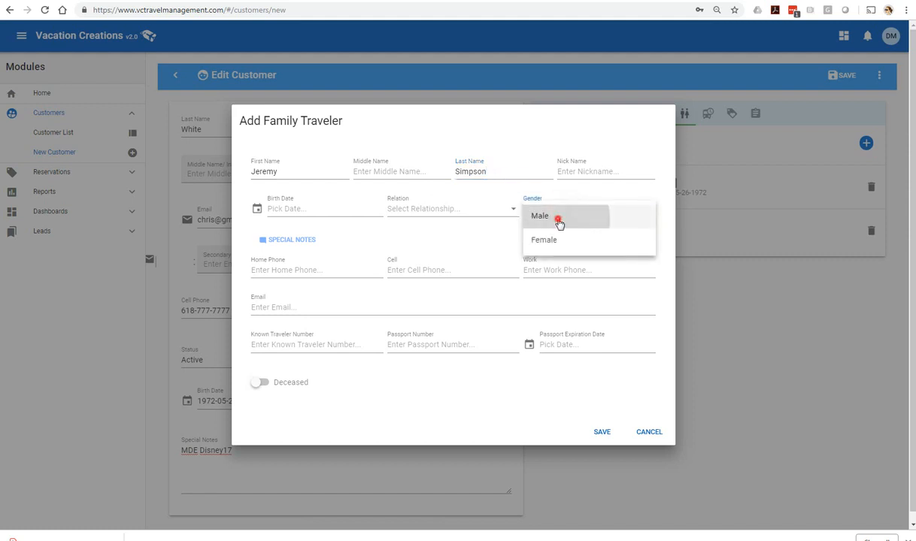
{"action": "left_click", "coordinate": [558, 218]}
{"action": "left_click", "coordinate": [430, 211]}
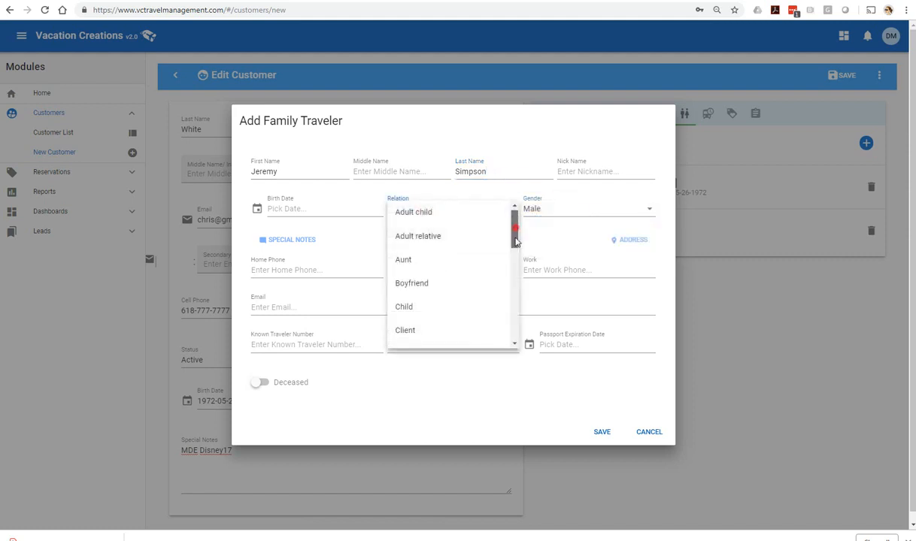
{"action": "left_click_drag", "start_coordinate": [512, 229], "coordinate": [514, 279]}
{"action": "left_click", "coordinate": [426, 288]}
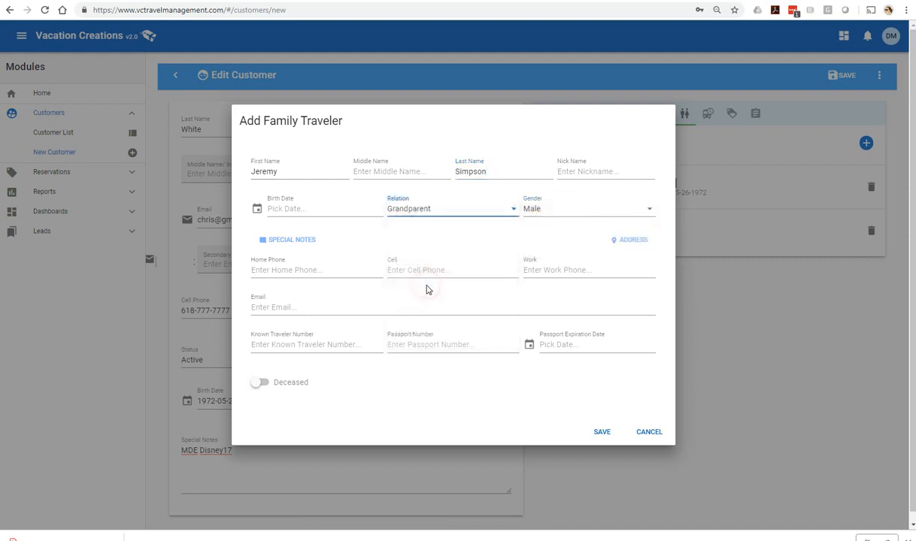
{"action": "left_click", "coordinate": [609, 432]}
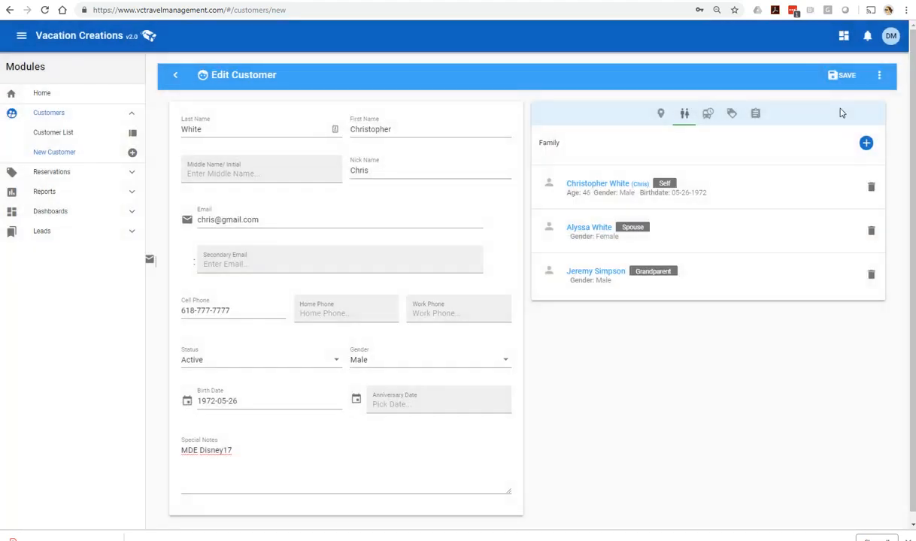
Step: Start a new traveler with the customer's surname, relation Child and gender Female
{"action": "left_click", "coordinate": [866, 142]}
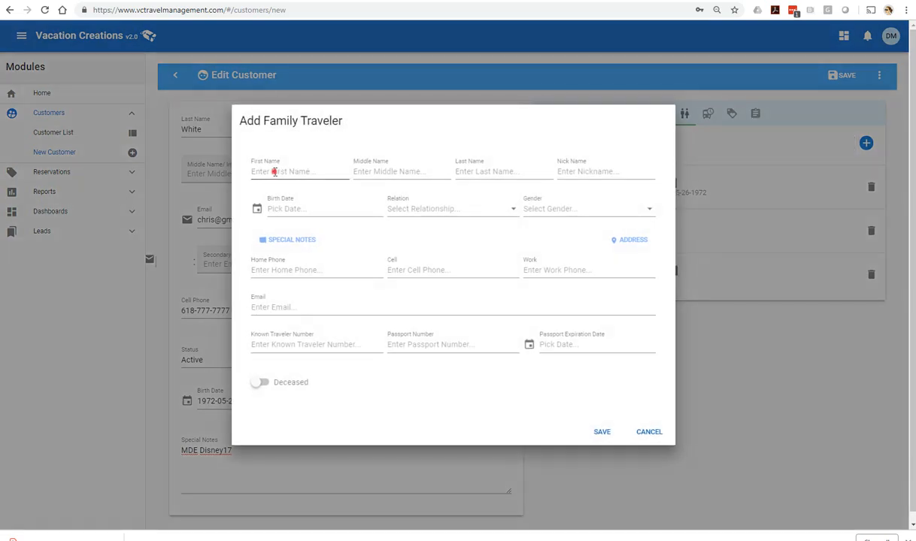
{"action": "left_click", "coordinate": [275, 172]}
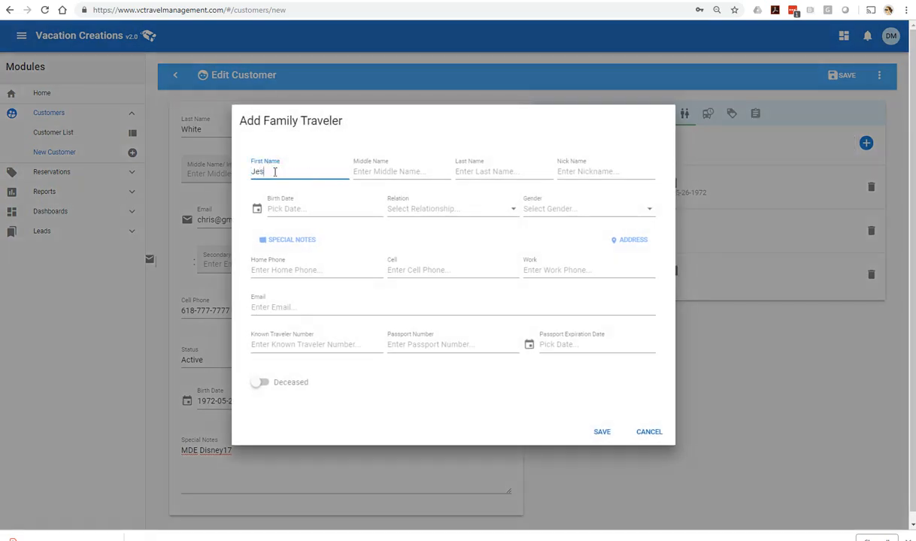
{"action": "key", "text": "Tab"}
{"action": "key", "text": "Tab"}
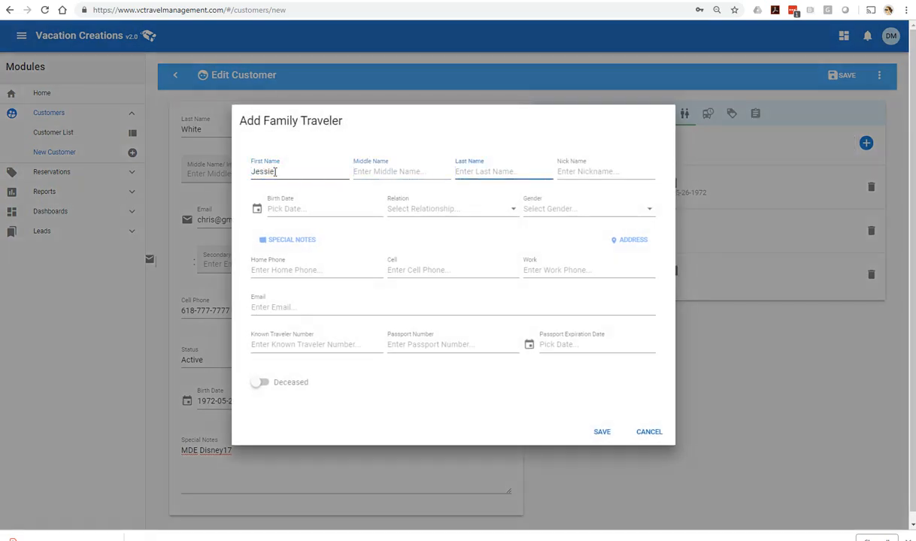
{"action": "left_click", "coordinate": [409, 207]}
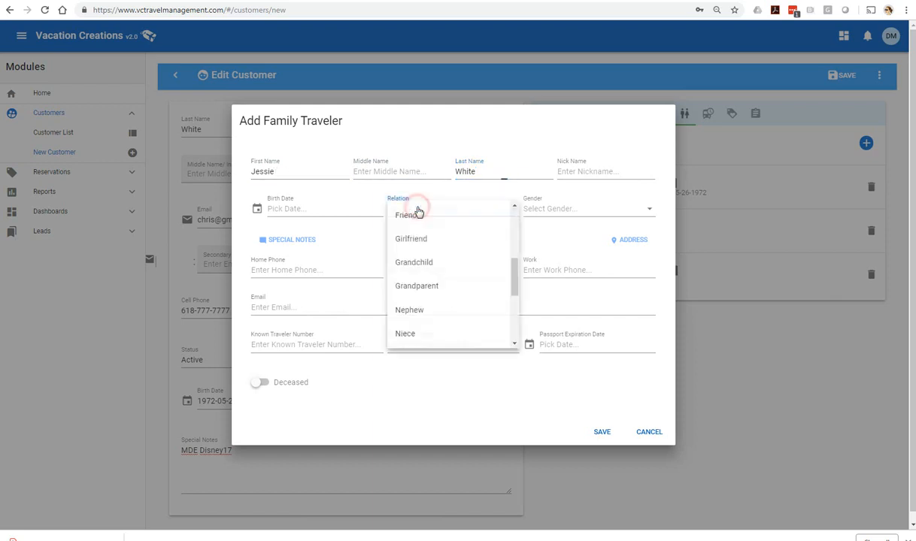
{"action": "scroll", "coordinate": [421, 266], "scroll_direction": "up", "scroll_amount": 1}
{"action": "scroll", "coordinate": [422, 256], "scroll_direction": "up", "scroll_amount": 2}
{"action": "left_click", "coordinate": [419, 231]}
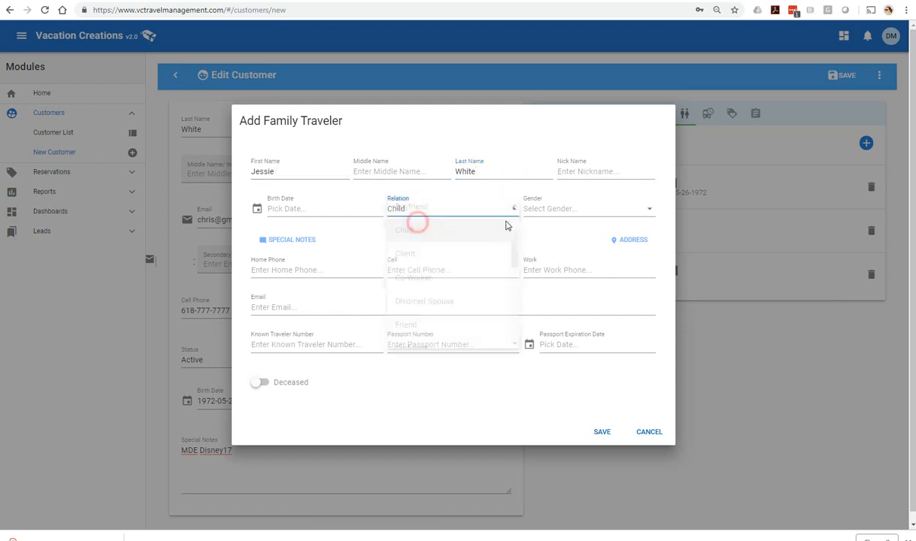
{"action": "left_click", "coordinate": [552, 210]}
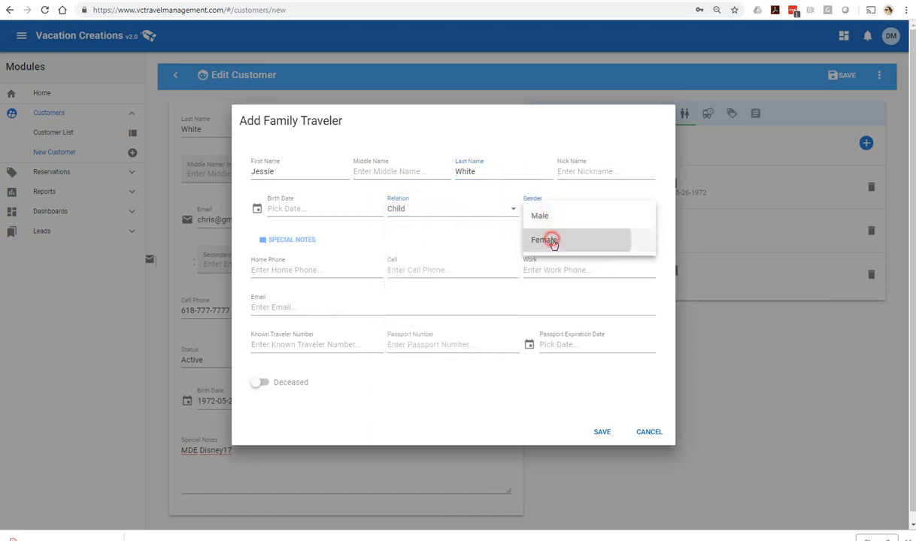
{"action": "left_click", "coordinate": [548, 240]}
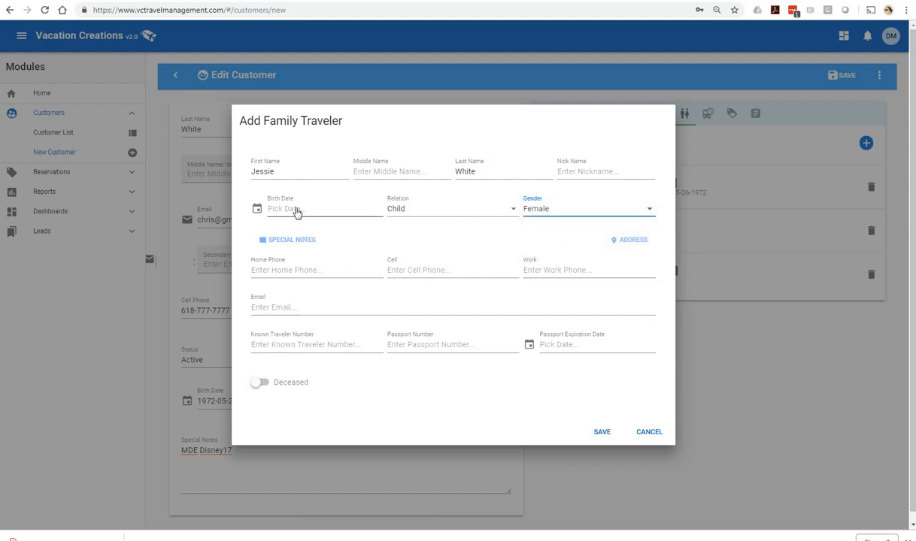
Step: Set the child's birth date to 14 November 2013 and save the traveler
{"action": "left_click", "coordinate": [295, 209]}
{"action": "left_click_drag", "start_coordinate": [407, 284], "coordinate": [410, 298]}
{"action": "left_click", "coordinate": [352, 291]}
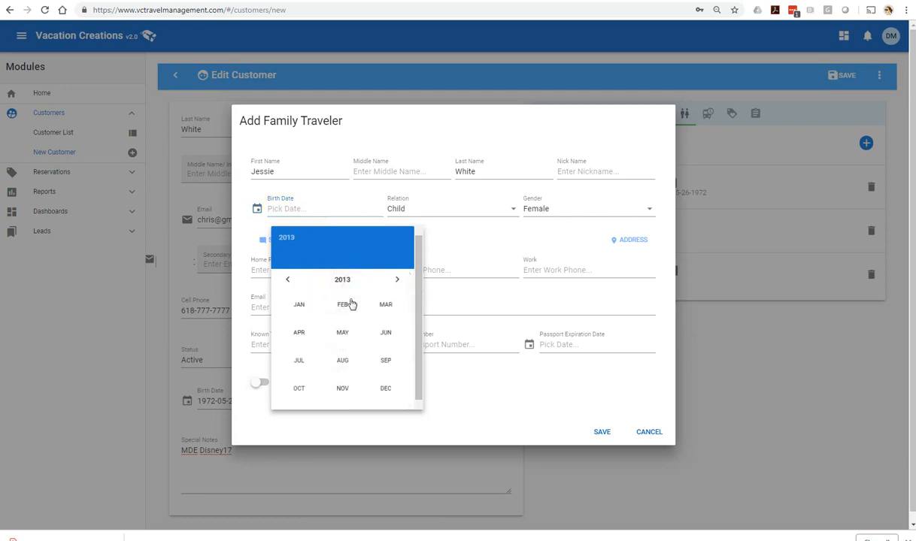
{"action": "left_click", "coordinate": [344, 389]}
{"action": "left_click", "coordinate": [361, 348]}
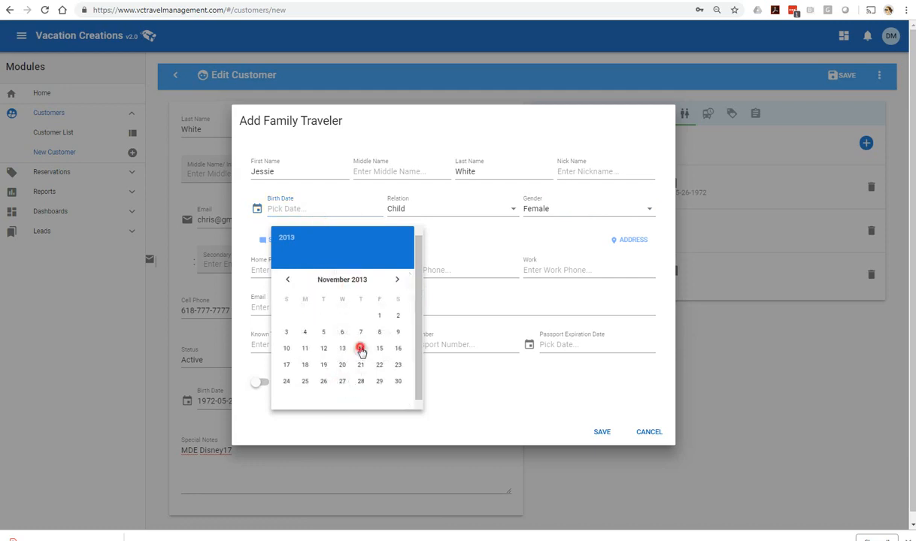
{"action": "left_click", "coordinate": [602, 433]}
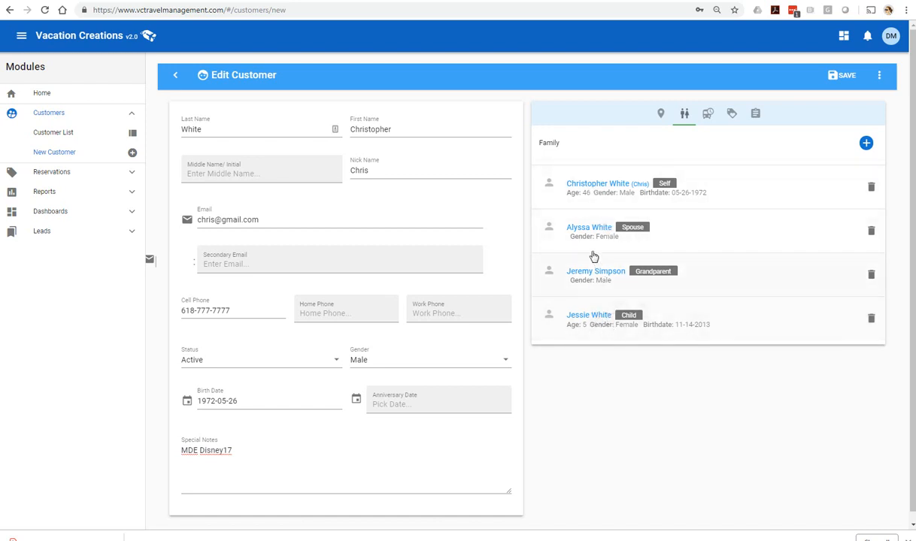
Step: Review the Travel, Referred By and Notes tabs, save the customer, and return to the Customers list
{"action": "left_click", "coordinate": [706, 114]}
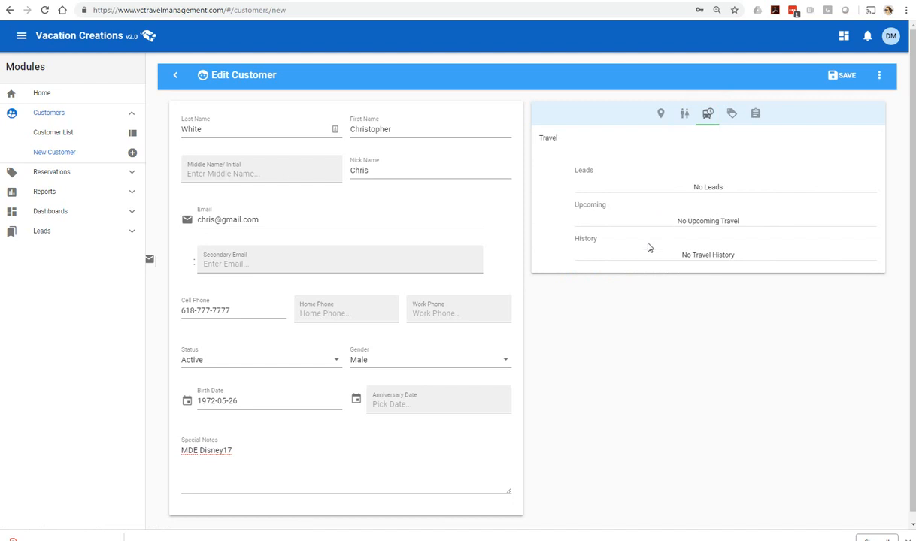
{"action": "left_click", "coordinate": [731, 113]}
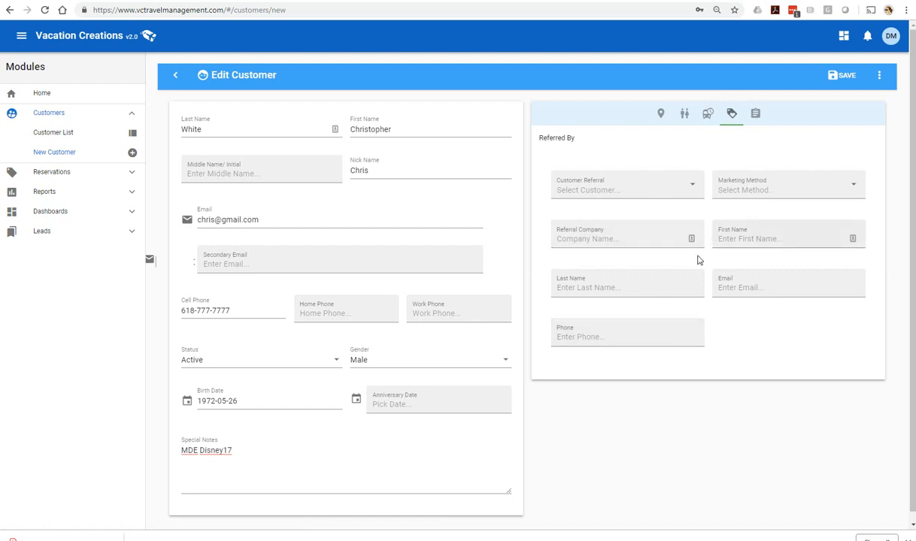
{"action": "left_click", "coordinate": [755, 114]}
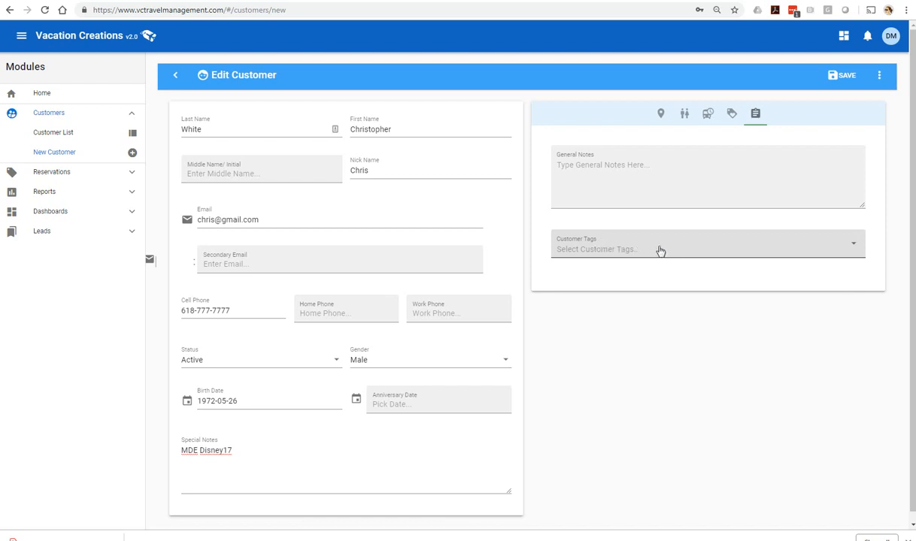
{"action": "left_click", "coordinate": [843, 76]}
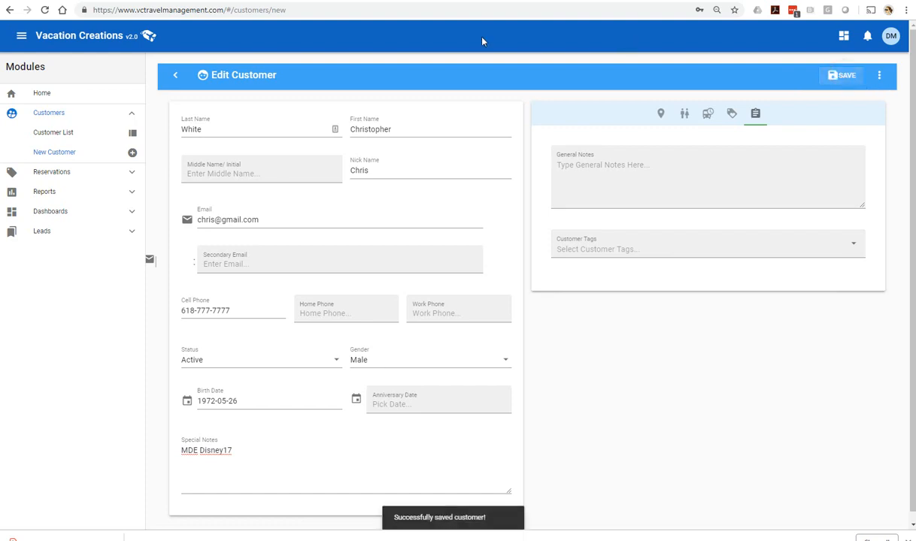
{"action": "left_click", "coordinate": [175, 75]}
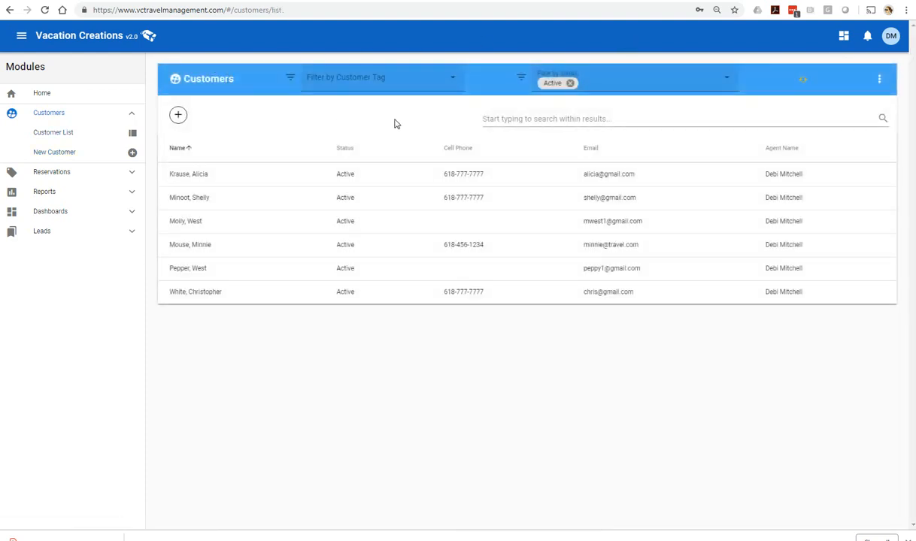